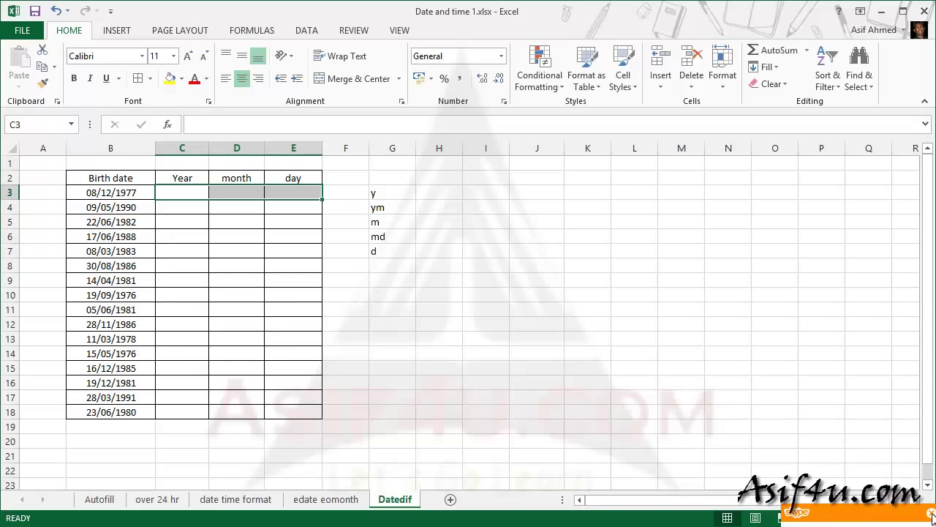
Step: Dismiss the notification and browse the Date & Time functions on the Formulas tab
{"action": "left_click", "coordinate": [931, 512]}
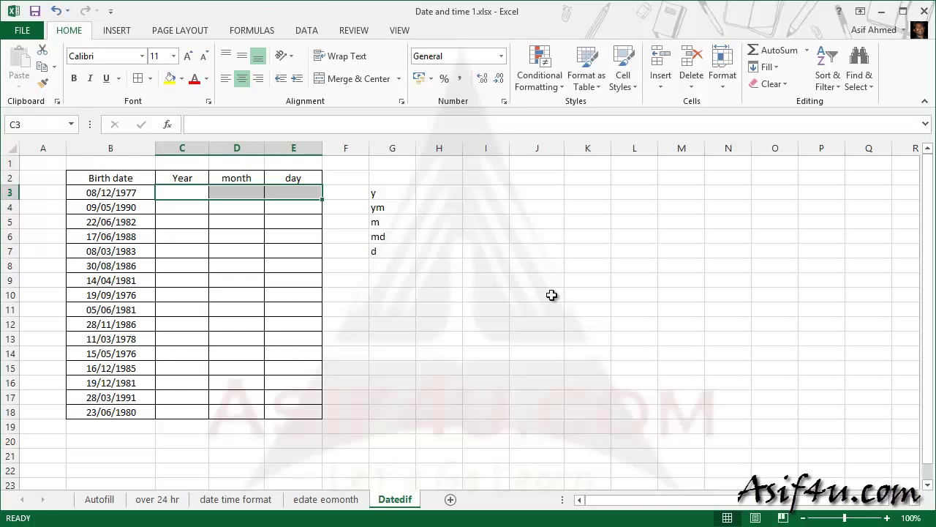
{"action": "left_click", "coordinate": [249, 31]}
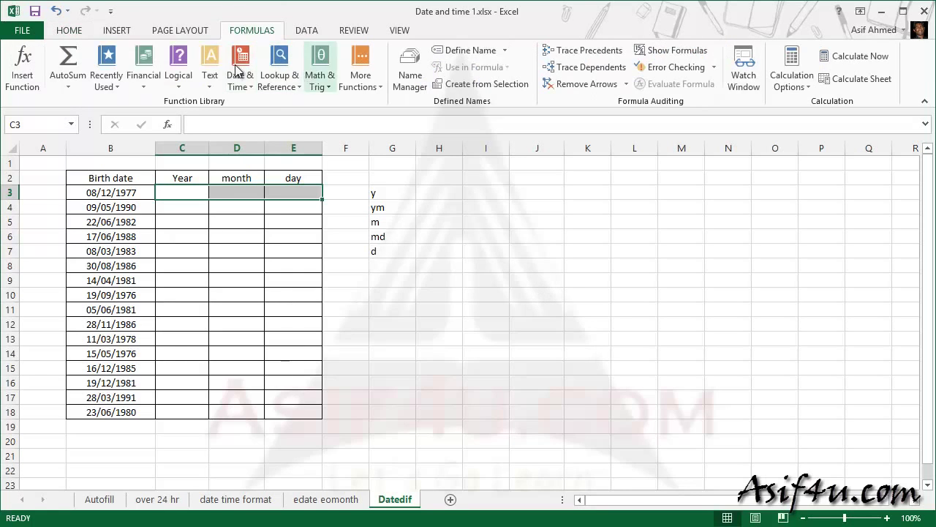
{"action": "left_click", "coordinate": [245, 91]}
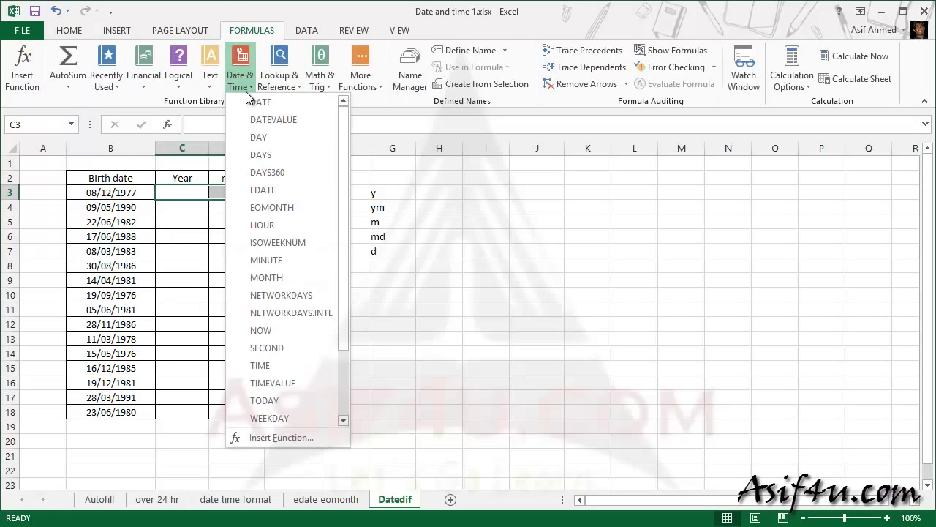
{"action": "left_click", "coordinate": [466, 288]}
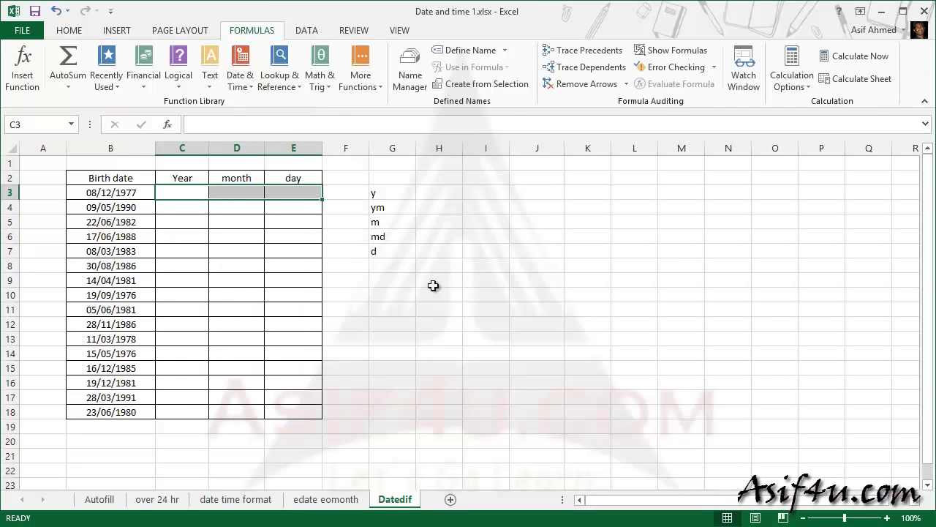
Step: Select cell C3, the first Year cell
{"action": "left_click", "coordinate": [433, 285]}
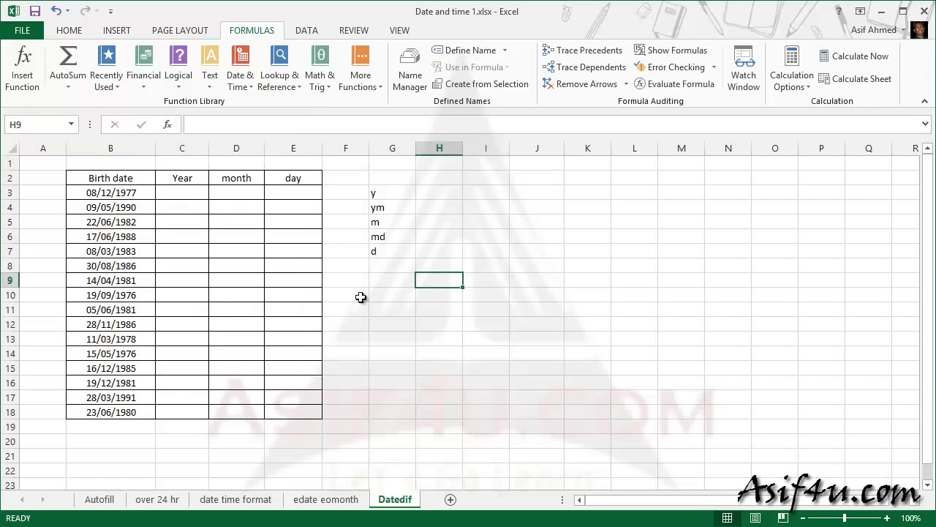
{"action": "left_click", "coordinate": [199, 205]}
{"action": "left_click", "coordinate": [194, 195]}
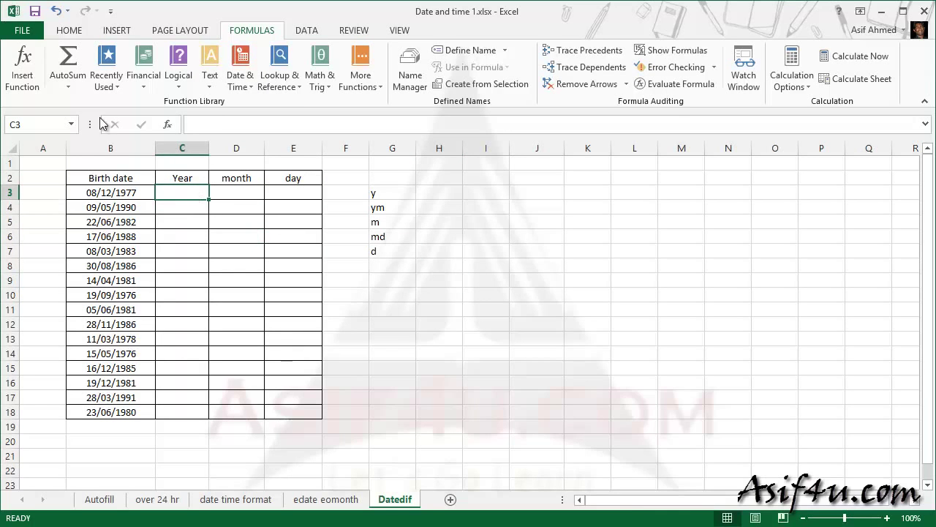
Step: Back on the Home tab, widen the Year column C and the day column E
{"action": "left_click", "coordinate": [69, 30]}
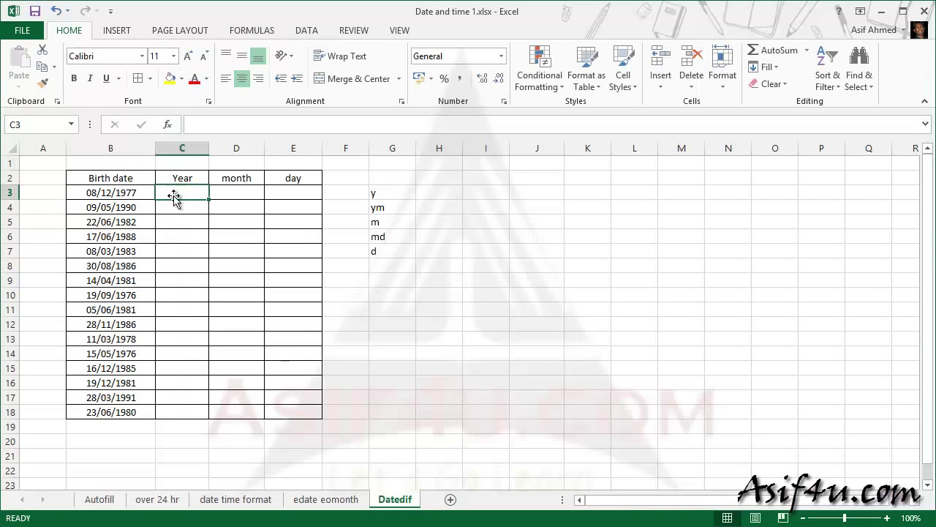
{"action": "left_click", "coordinate": [218, 240]}
{"action": "left_click", "coordinate": [187, 191]}
{"action": "left_click_drag", "start_coordinate": [208, 147], "coordinate": [394, 150]}
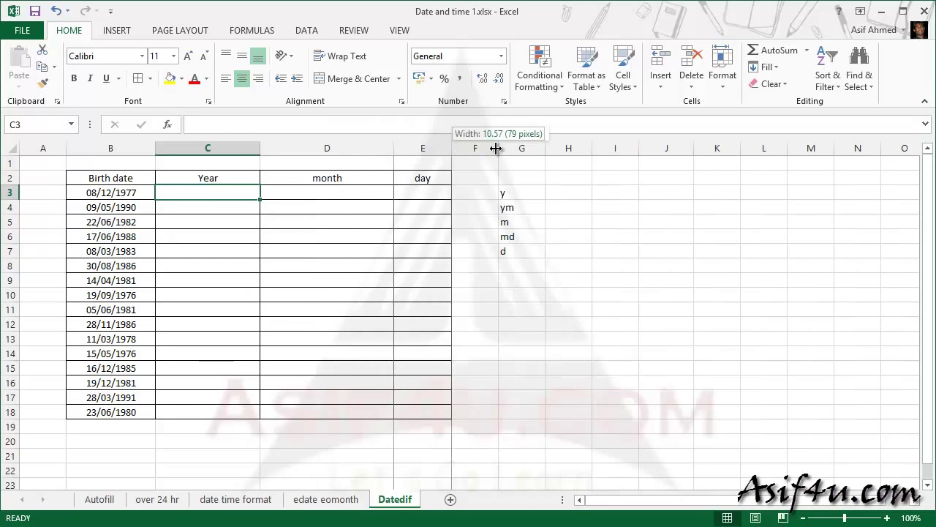
{"action": "left_click_drag", "start_coordinate": [458, 150], "coordinate": [521, 150]}
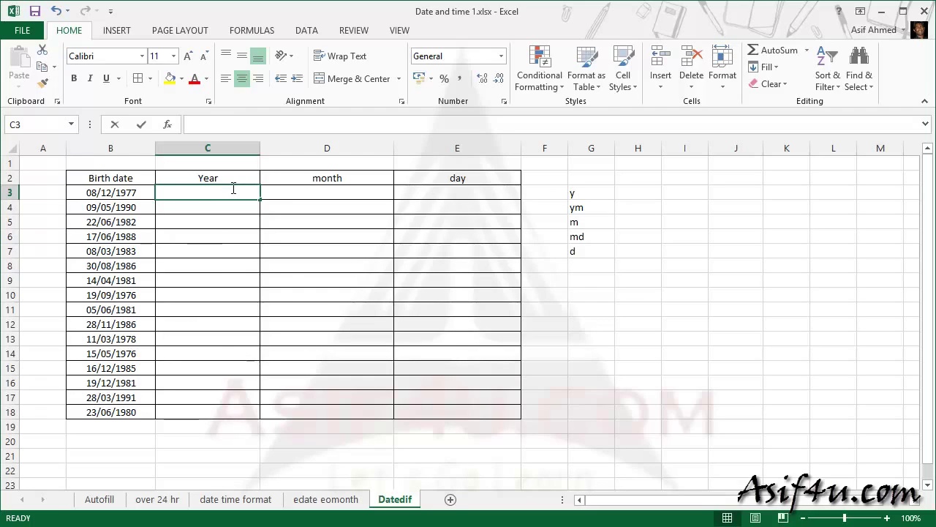
Step: Enter =DATEDIF(B3,TODAY(),"Y") in C3, returning 35 whole years
{"action": "type", "text": "=dated"}
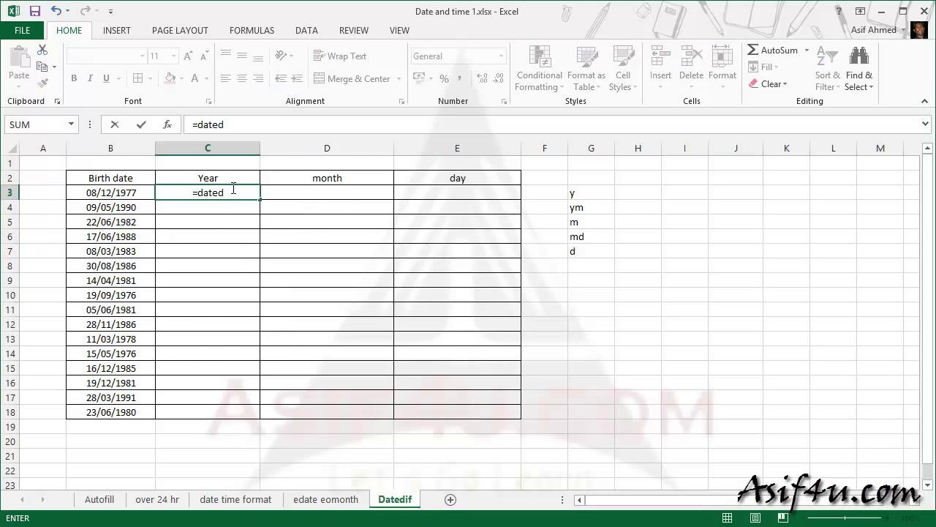
{"action": "type", "text": "if("}
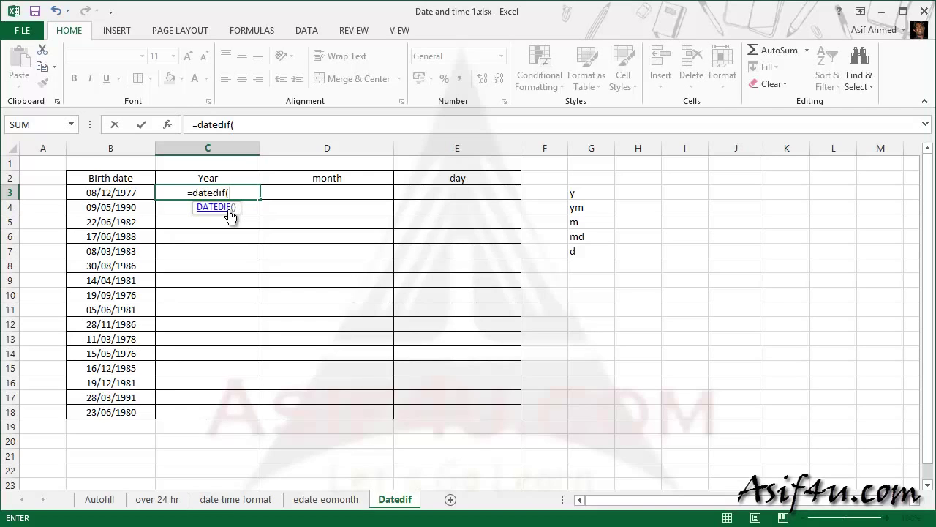
{"action": "left_click", "coordinate": [134, 195]}
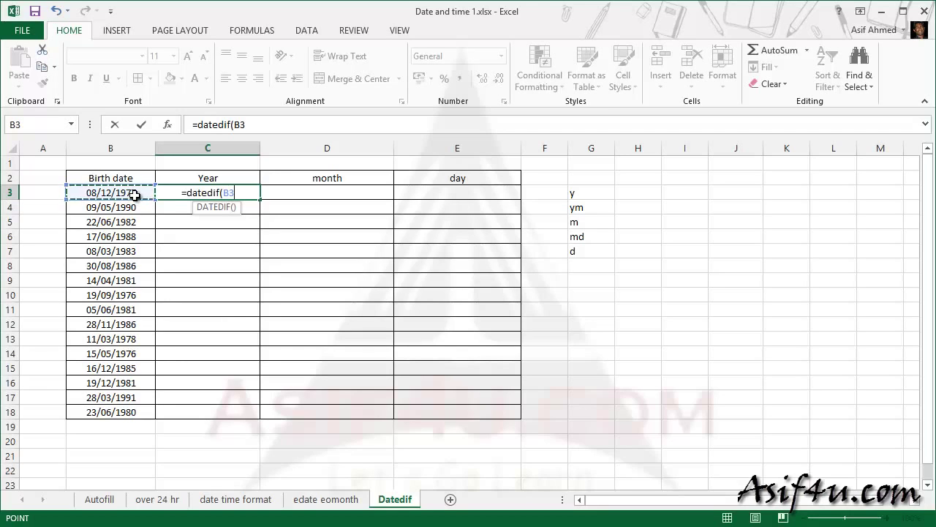
{"action": "type", "text": ","}
{"action": "left_click", "coordinate": [135, 194]}
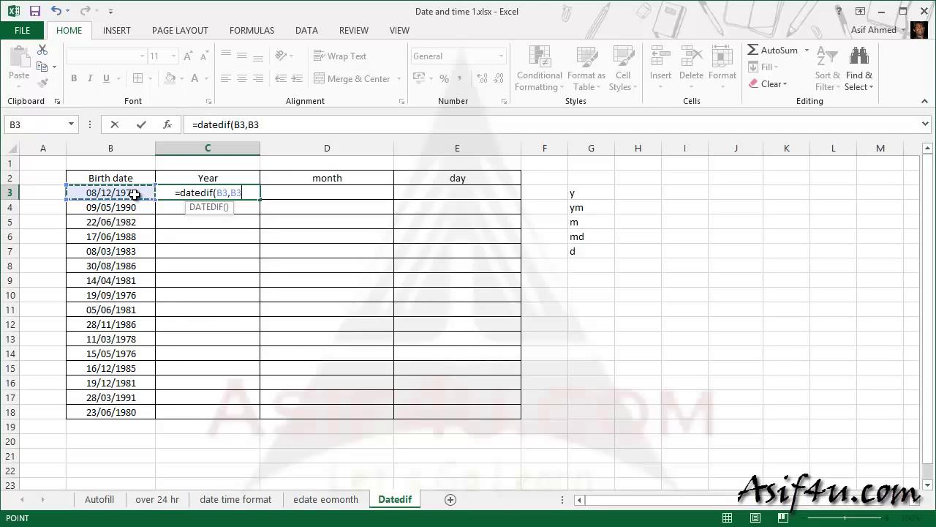
{"action": "key", "text": "BackSpace"}
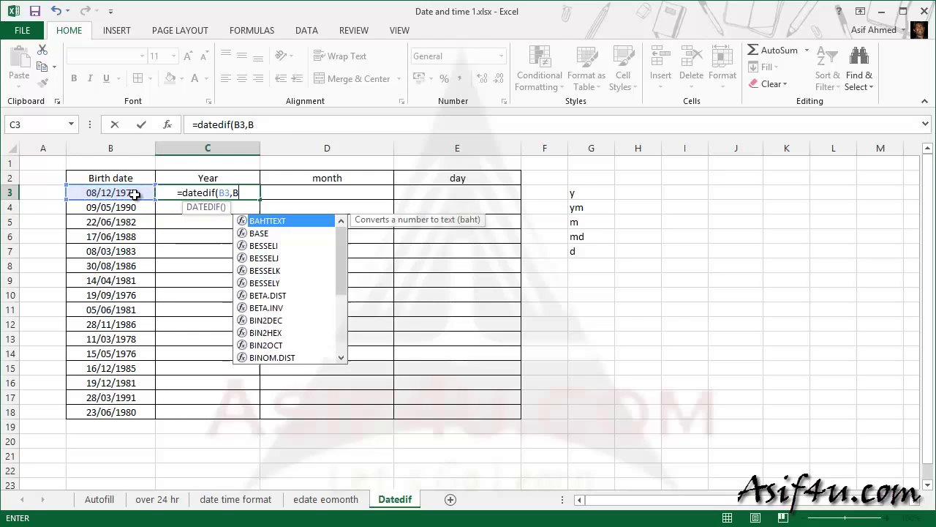
{"action": "key", "text": "BackSpace"}
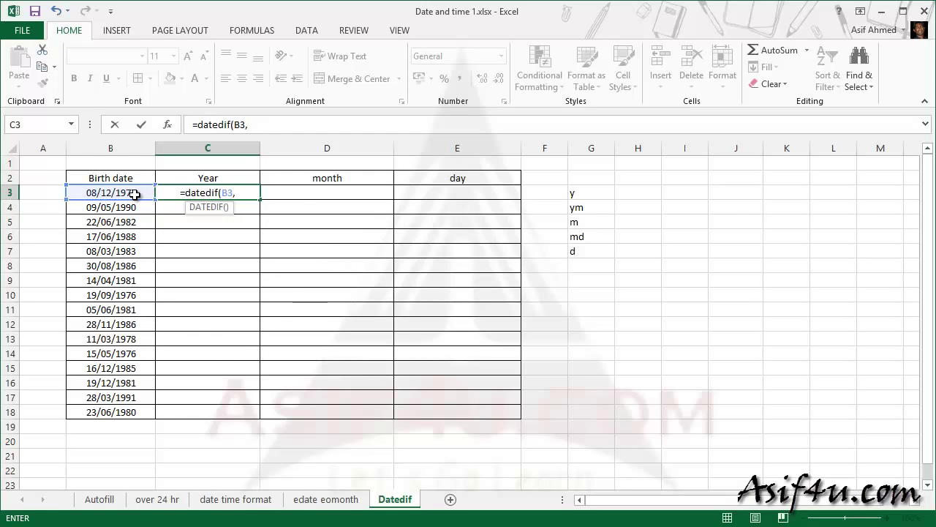
{"action": "type", "text": "to"}
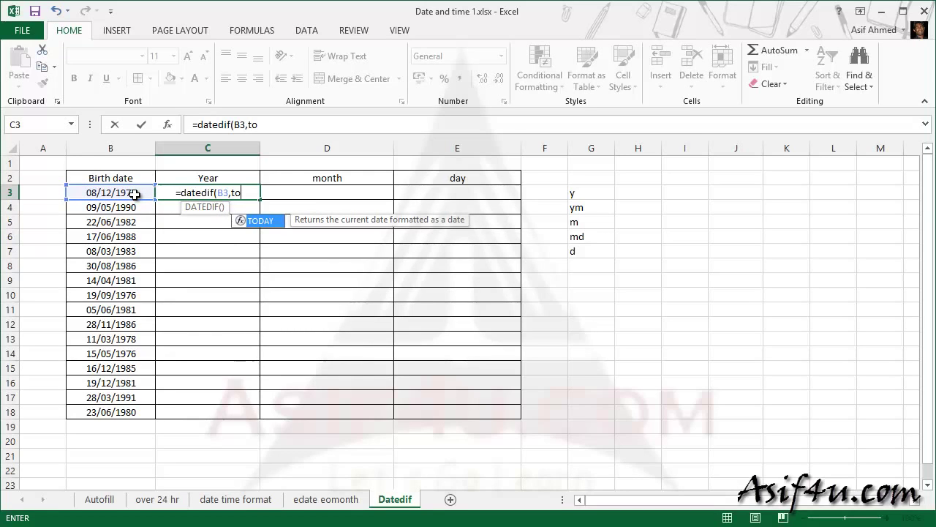
{"action": "key", "text": "Tab"}
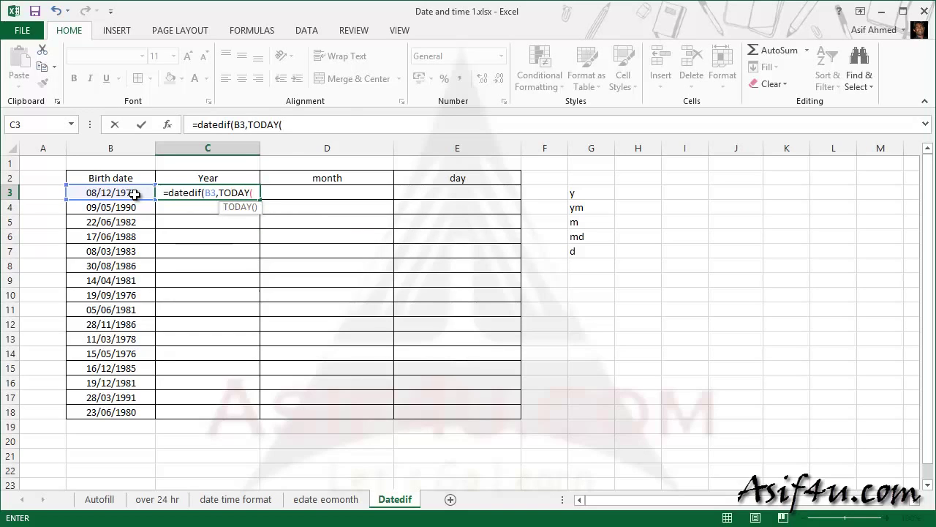
{"action": "type", "text": ")"}
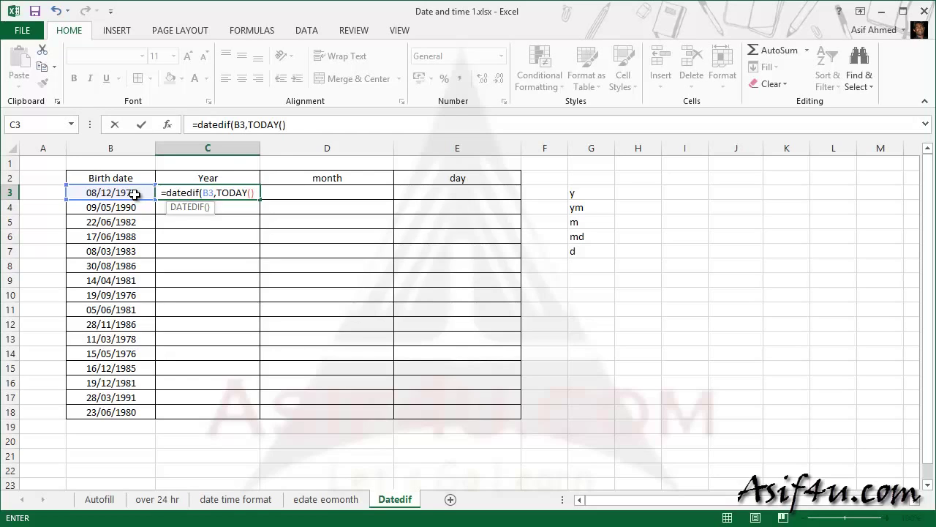
{"action": "type", "text": ","}
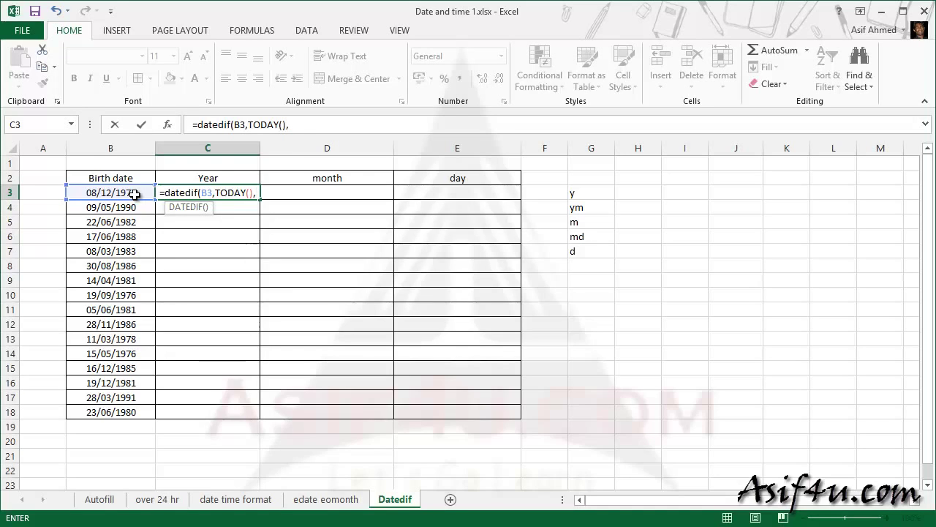
{"action": "type", "text": "\""}
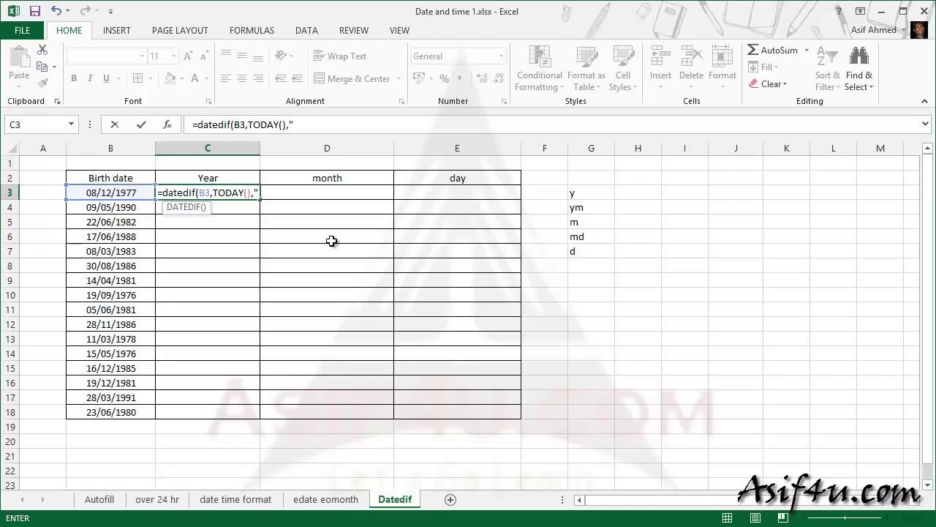
{"action": "type", "text": "Y\""}
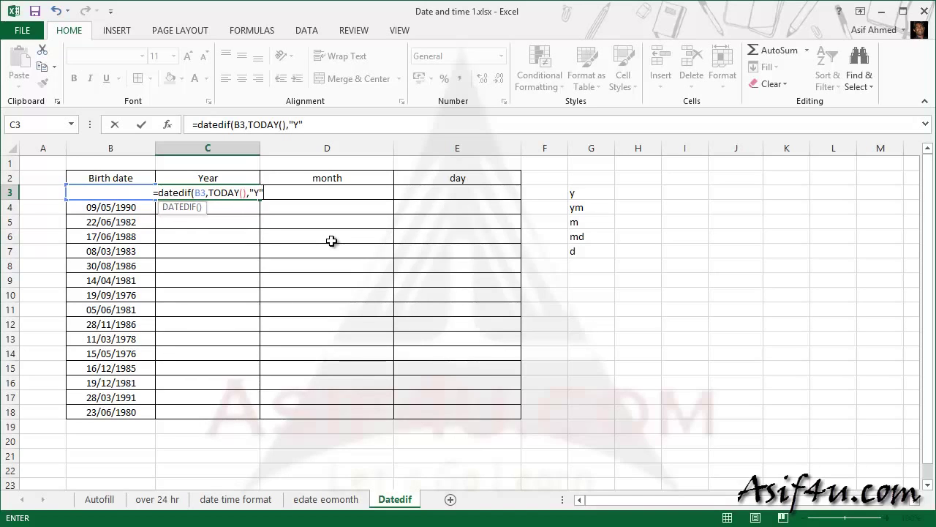
{"action": "type", "text": ")"}
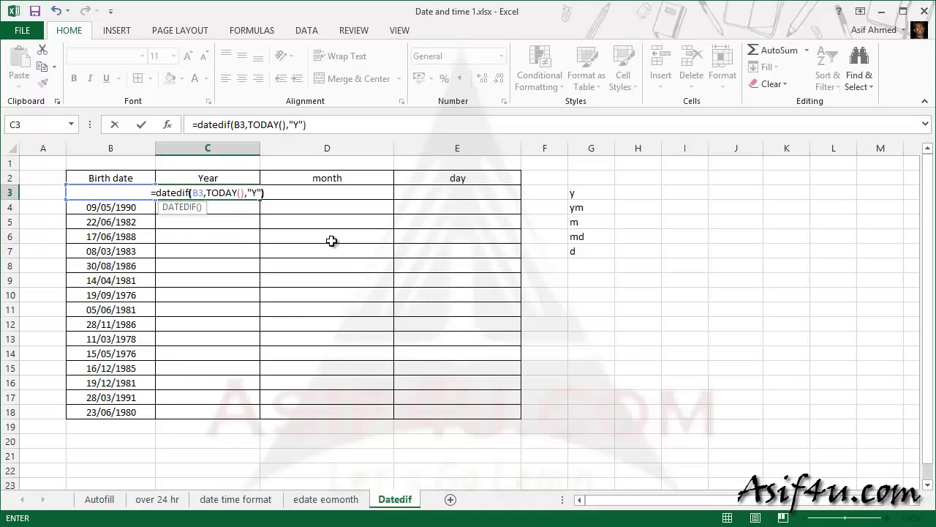
{"action": "key", "text": "Return"}
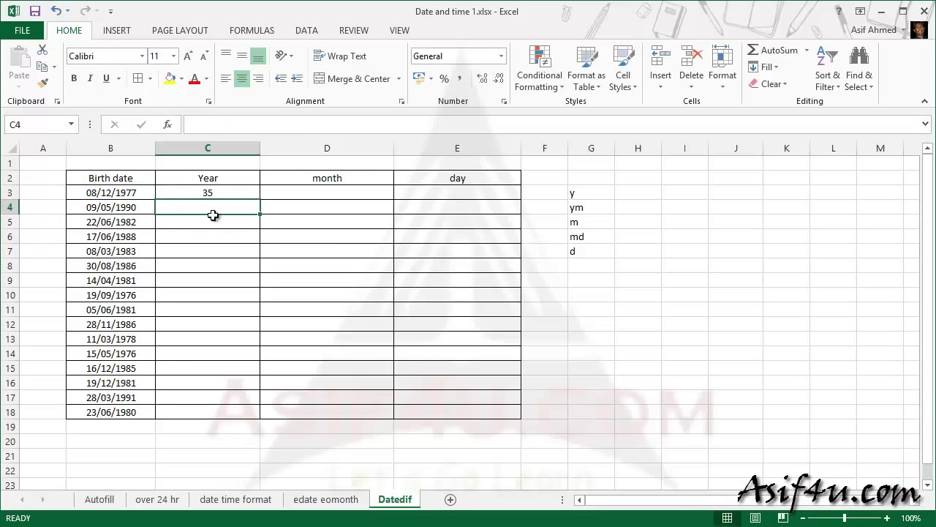
Step: Select the whole DATEDIF formula in C3's formula bar and paste the copied formula over it
{"action": "left_click", "coordinate": [139, 193]}
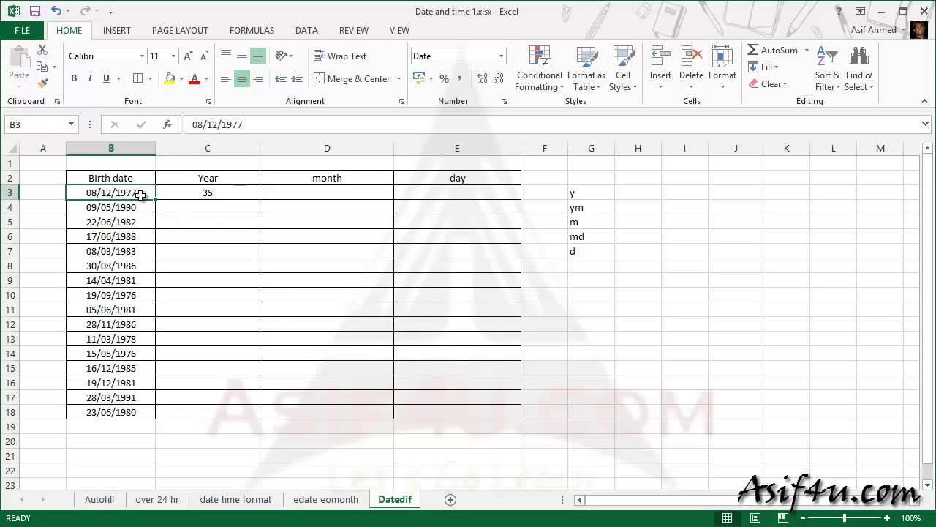
{"action": "left_click", "coordinate": [220, 194]}
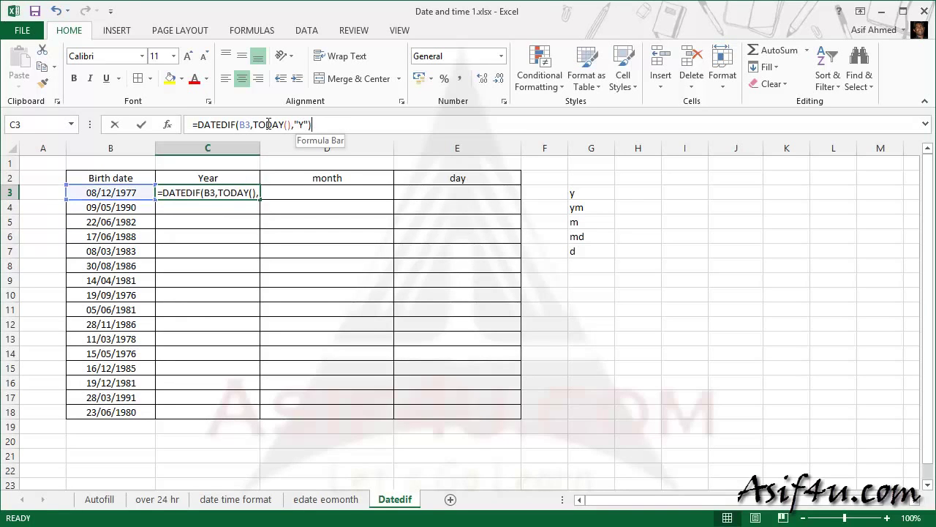
{"action": "left_click_drag", "start_coordinate": [314, 124], "coordinate": [190, 124]}
{"action": "key", "text": "ctrl+c"}
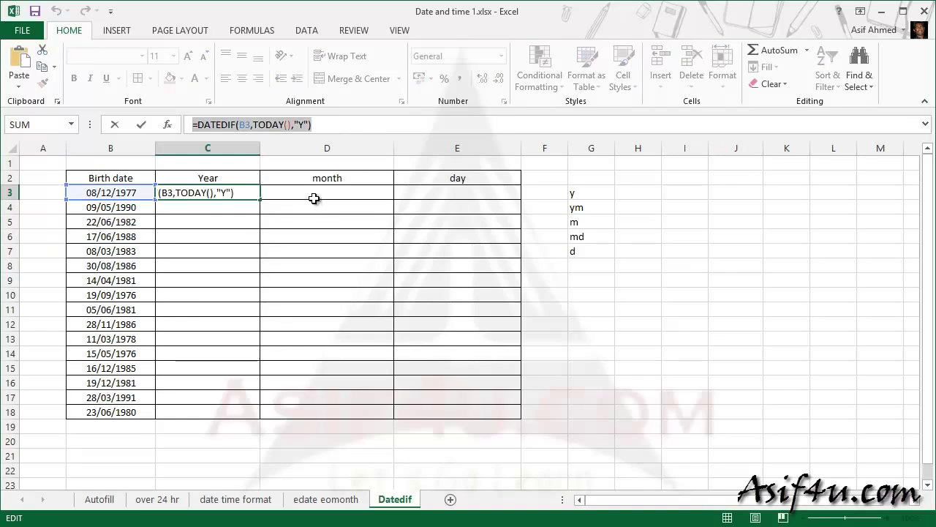
{"action": "type", "text": "="}
{"action": "left_click", "coordinate": [310, 196]}
{"action": "key", "text": "ctrl+v"}
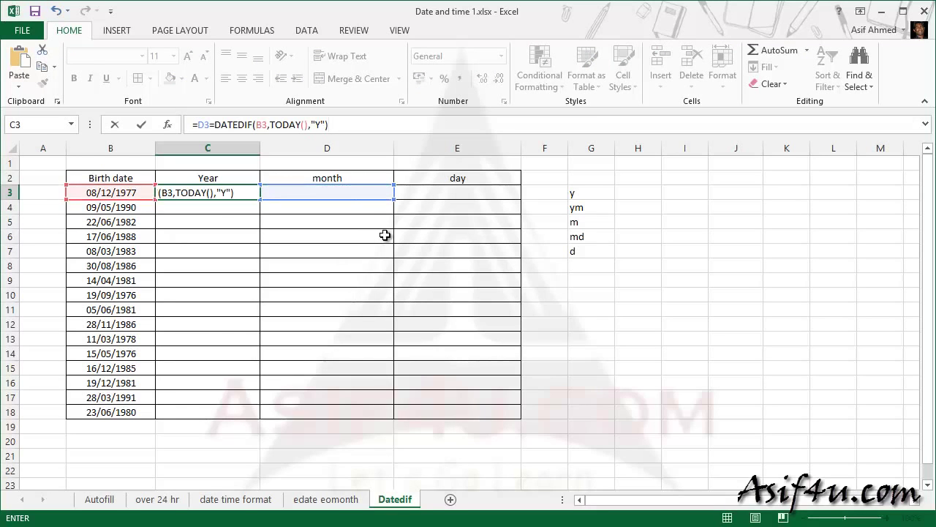
Step: Cancel the C3 edit, paste the DATEDIF formula into D3 and add an "m" to its unit
{"action": "key", "text": "Escape"}
{"action": "left_click", "coordinate": [344, 194]}
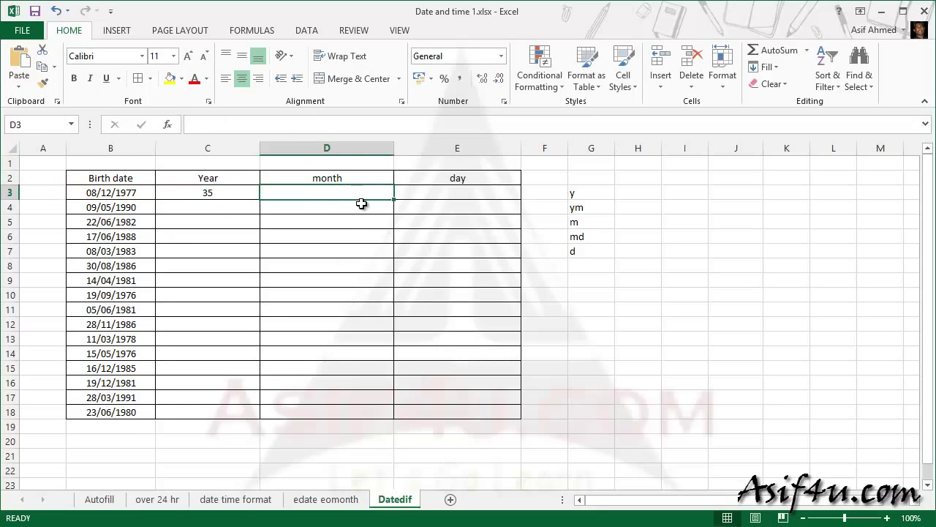
{"action": "key", "text": "ctrl+v"}
{"action": "double_click", "coordinate": [357, 193]}
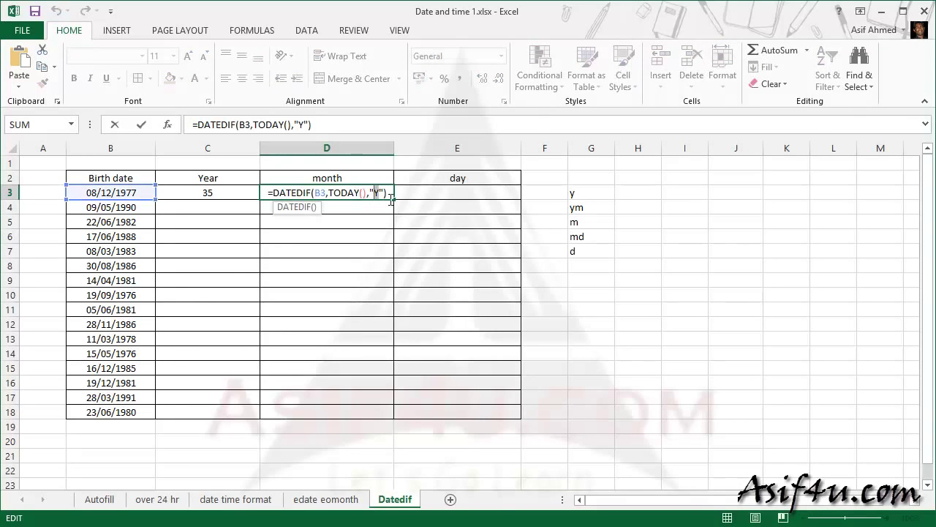
{"action": "left_click", "coordinate": [382, 192]}
{"action": "type", "text": "m"}
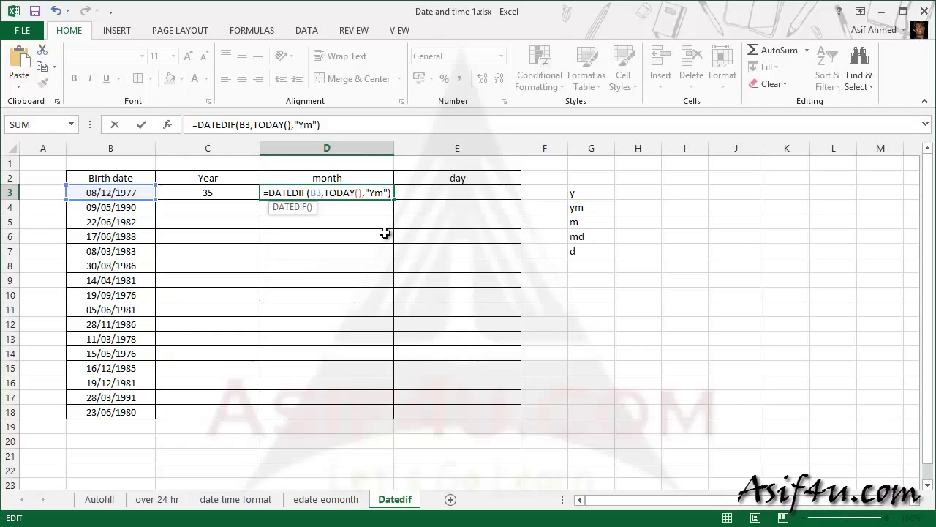
{"action": "key", "text": "Return"}
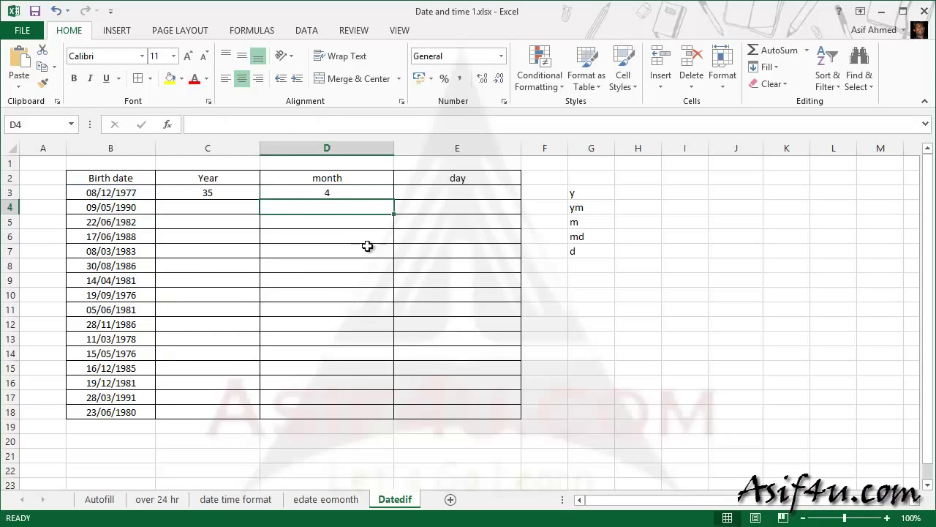
Step: Correct D3's unit argument to "ym", giving 4 leftover months
{"action": "left_click", "coordinate": [366, 192]}
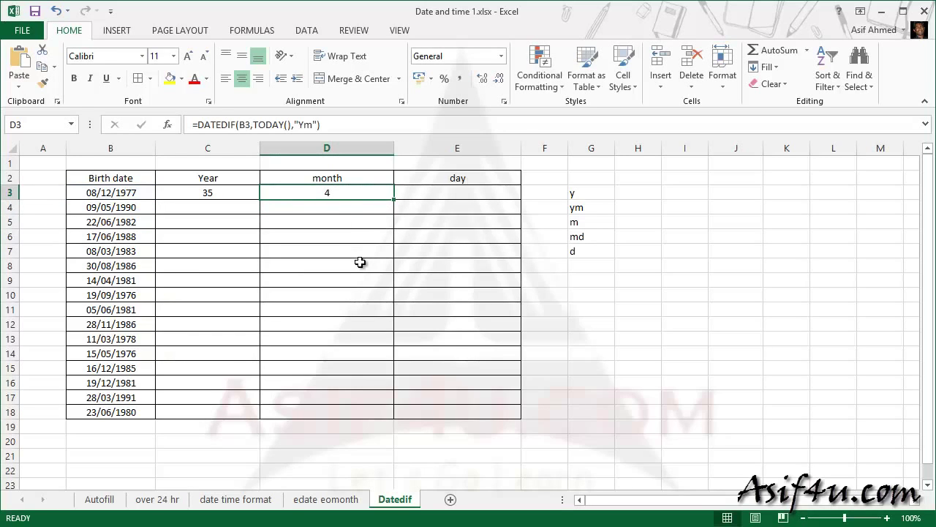
{"action": "double_click", "coordinate": [343, 191]}
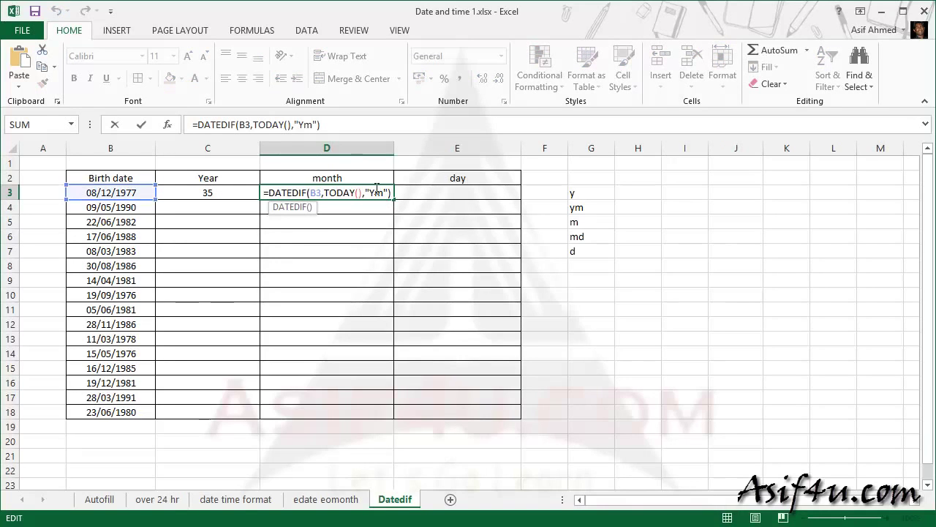
{"action": "left_click", "coordinate": [374, 192]}
{"action": "key", "text": "BackSpace"}
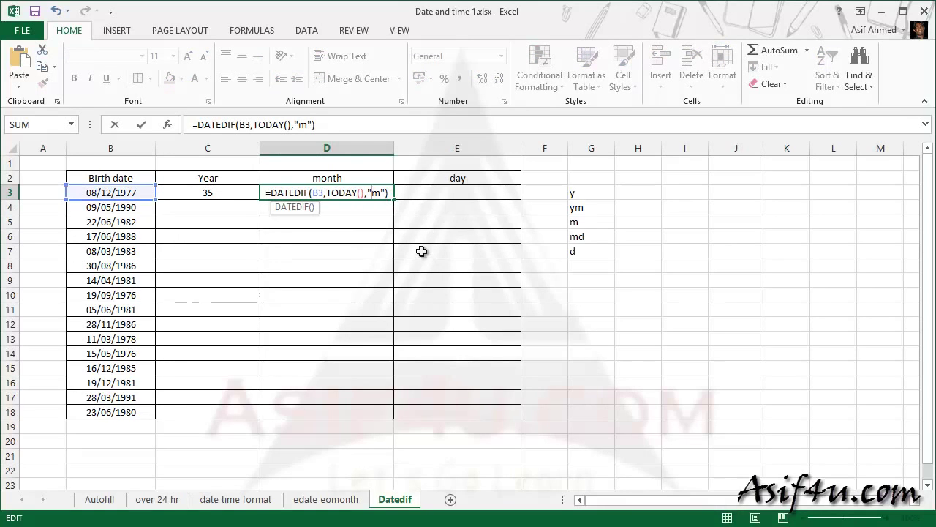
{"action": "key", "text": "Return"}
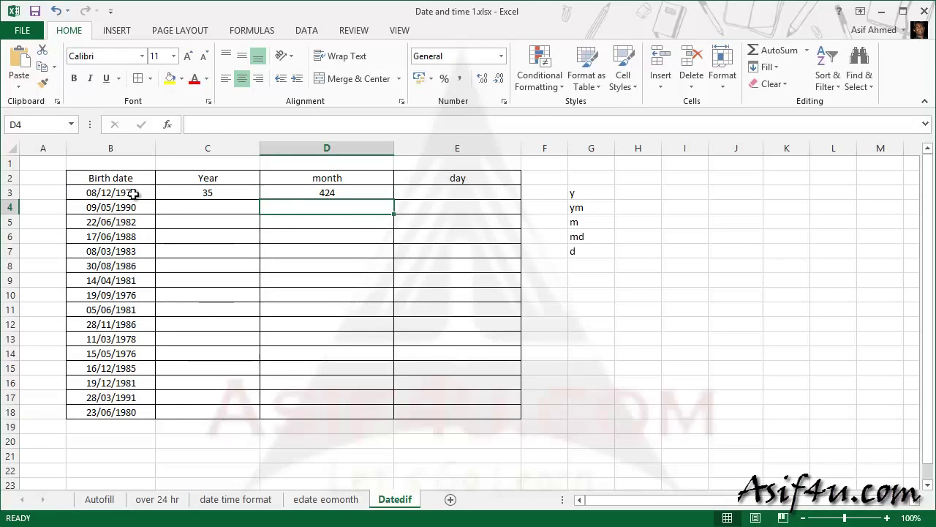
{"action": "left_click", "coordinate": [331, 192]}
{"action": "key", "text": "F2"}
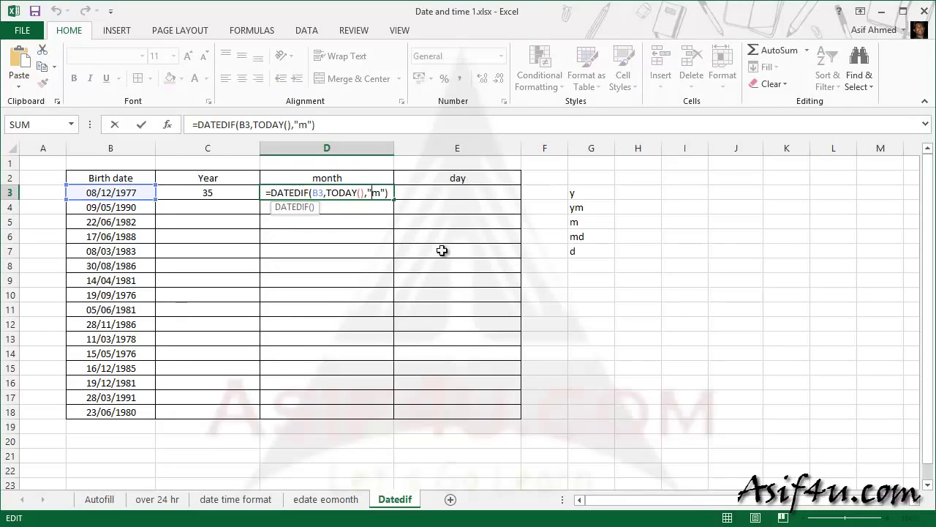
{"action": "key", "text": "Left"}
{"action": "key", "text": "Left"}
{"action": "key", "text": "Left"}
{"action": "type", "text": "y"}
{"action": "key", "text": "Return"}
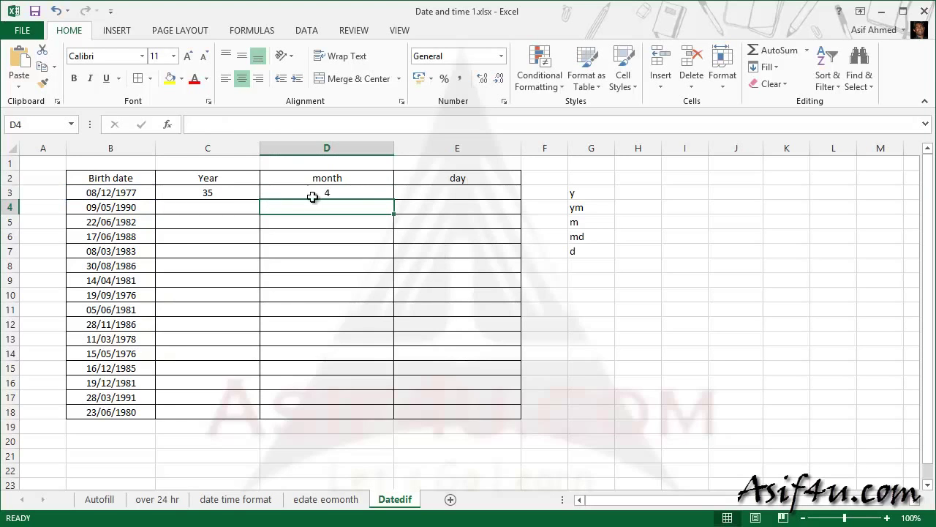
Step: Paste the formula into E3 with unit "md" for 23 days, then autofit the Year column
{"action": "left_click", "coordinate": [343, 194]}
{"action": "left_click", "coordinate": [430, 194]}
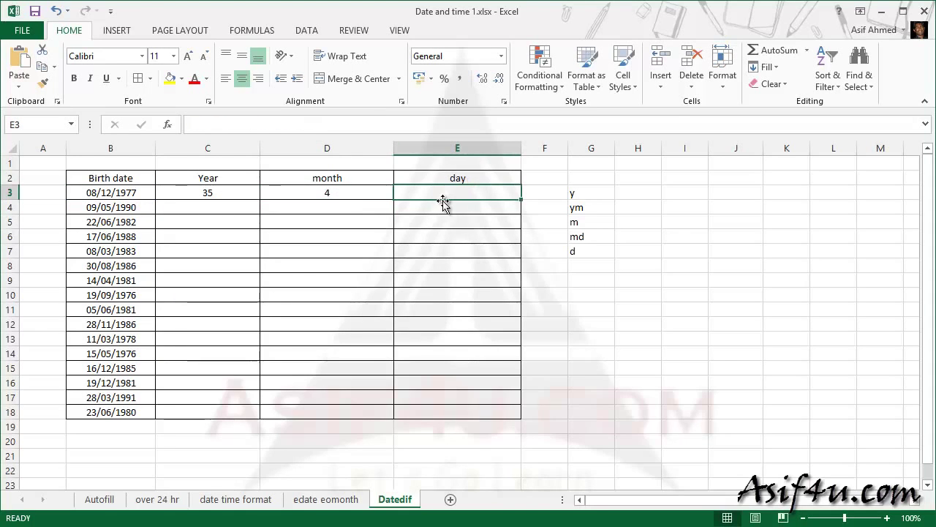
{"action": "key", "text": "ctrl+v"}
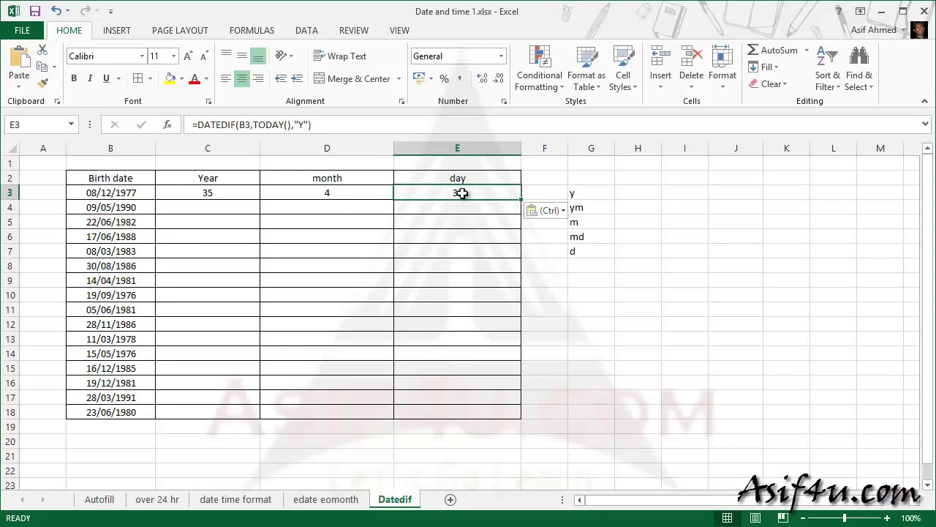
{"action": "double_click", "coordinate": [461, 193]}
{"action": "left_click", "coordinate": [505, 193]}
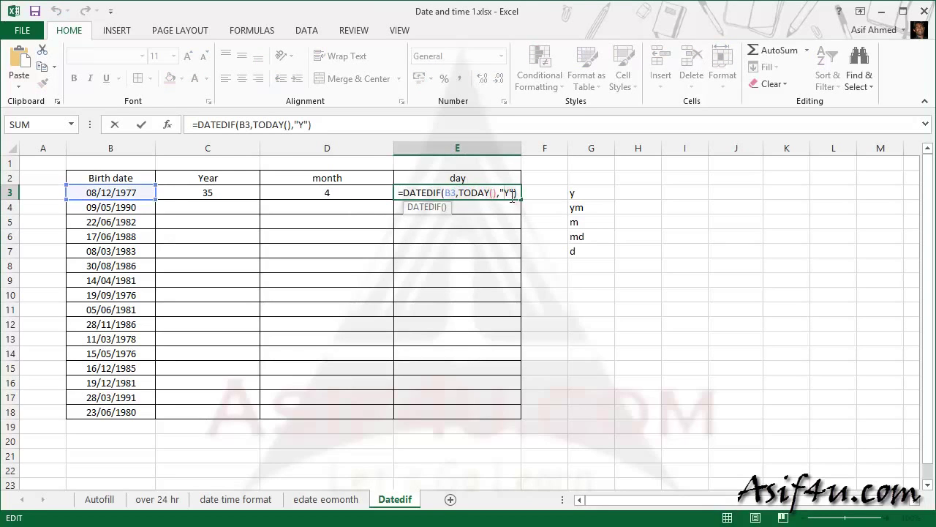
{"action": "key", "text": "BackSpace"}
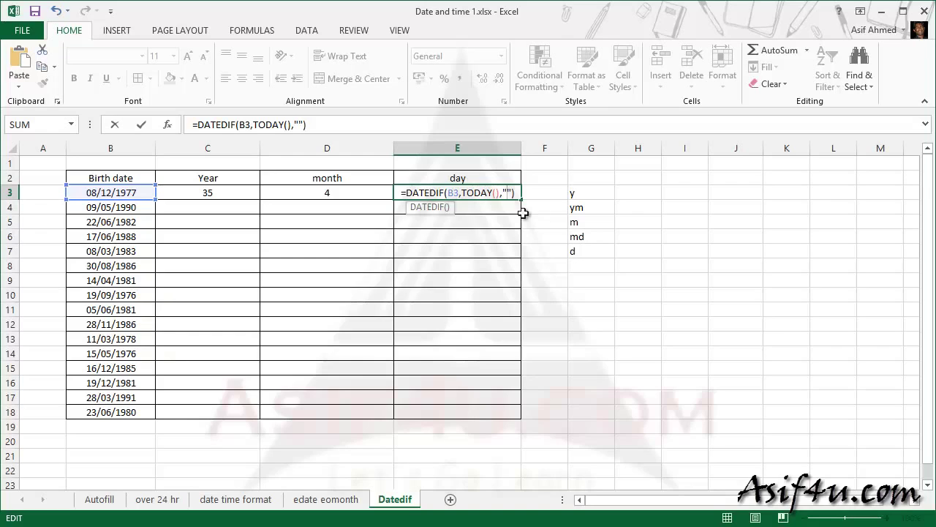
{"action": "type", "text": "md"}
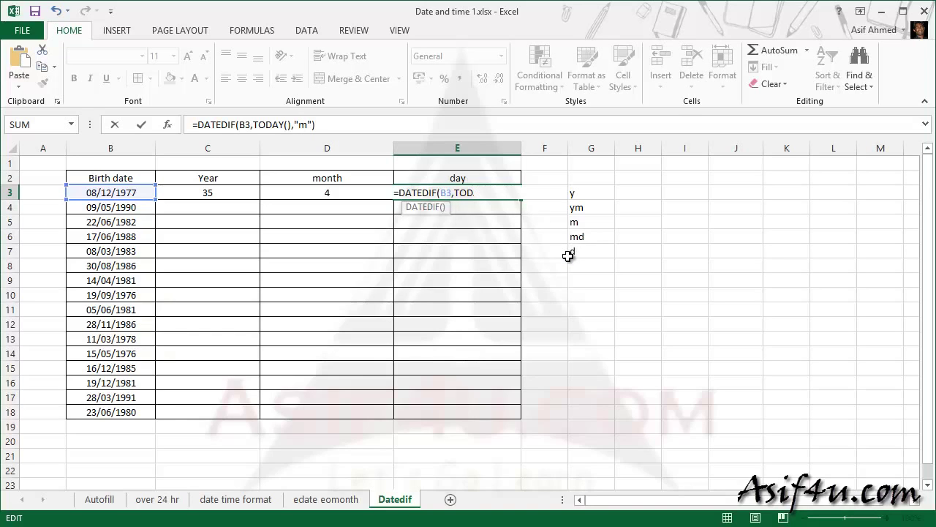
{"action": "key", "text": "Return"}
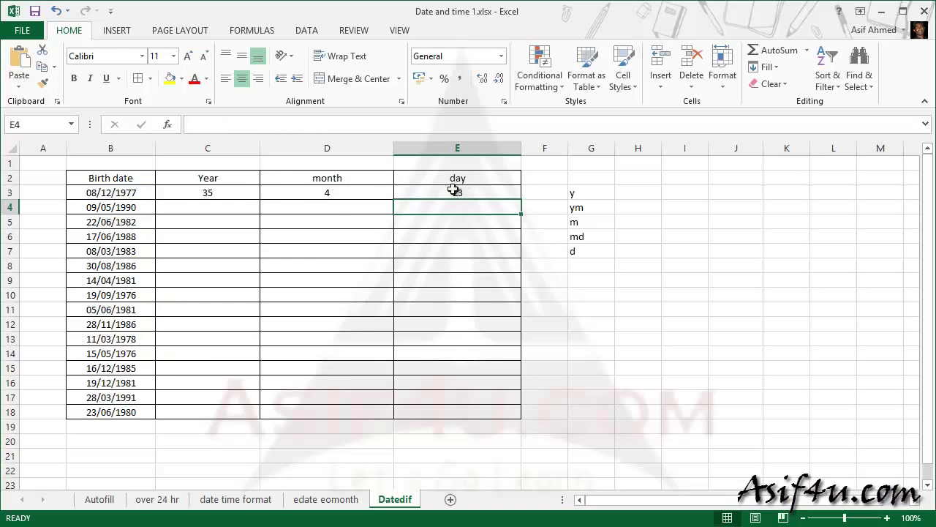
{"action": "double_click", "coordinate": [259, 148]}
Step: Give columns C–E equal widths and fill the row 3 formulas down to row 18
{"action": "key", "text": "ctrl+Home"}
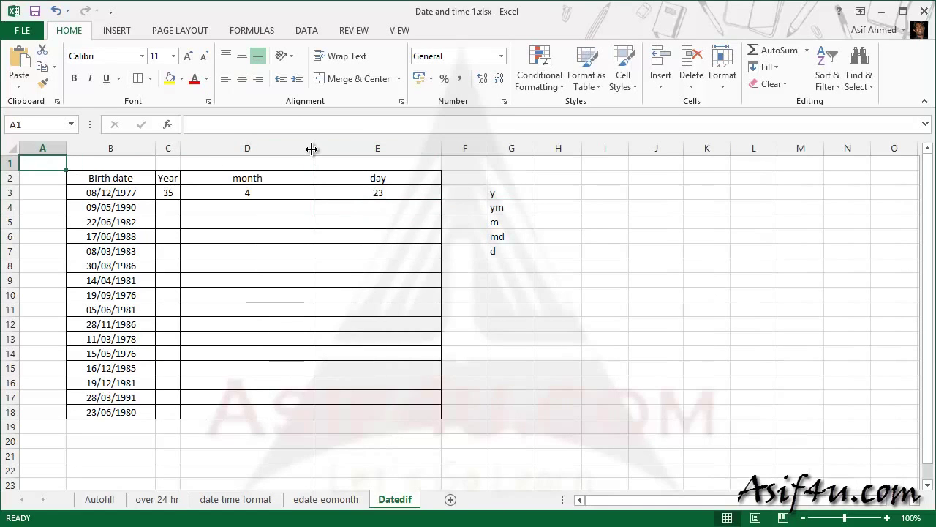
{"action": "double_click", "coordinate": [312, 149]}
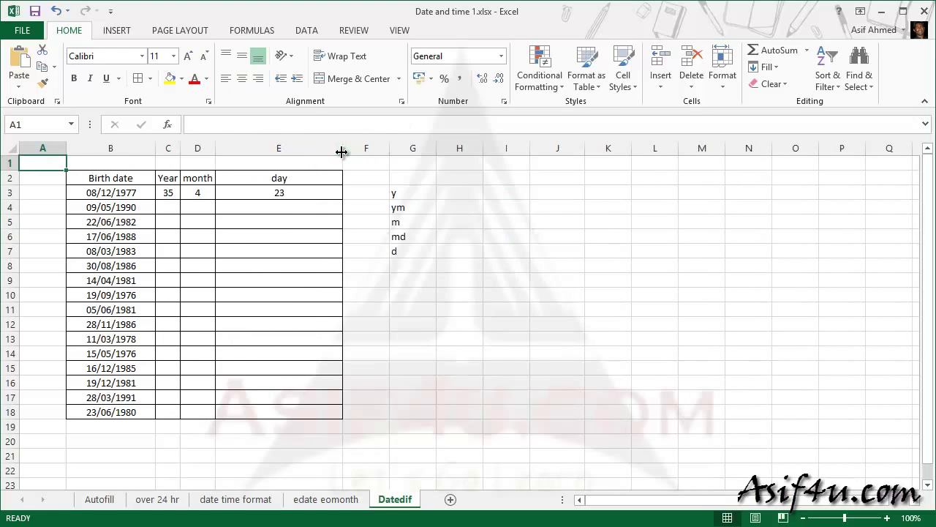
{"action": "double_click", "coordinate": [342, 148]}
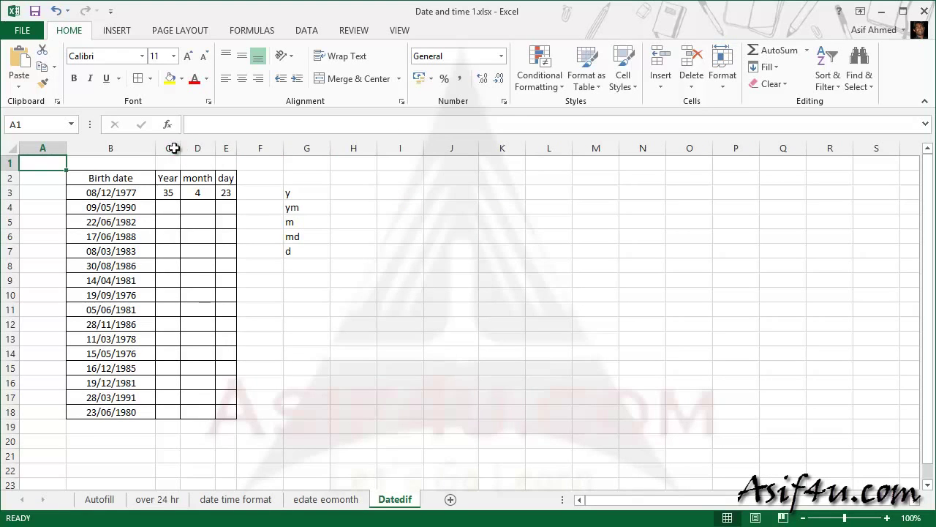
{"action": "left_click_drag", "start_coordinate": [172, 149], "coordinate": [255, 149]}
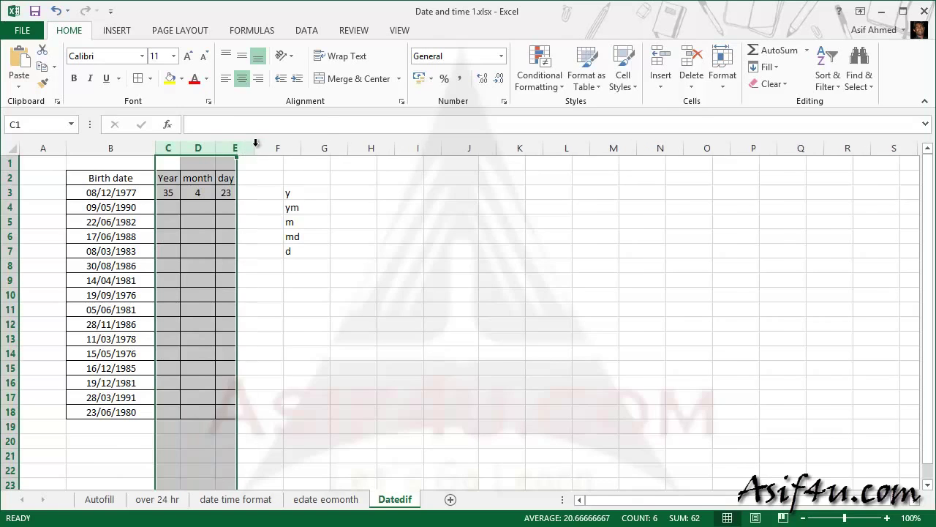
{"action": "left_click", "coordinate": [262, 193]}
{"action": "mouse_move", "coordinate": [185, 192]}
{"action": "left_mouse_down"}
{"action": "mouse_move", "coordinate": [251, 193]}
{"action": "mouse_move", "coordinate": [261, 414]}
{"action": "left_mouse_up"}
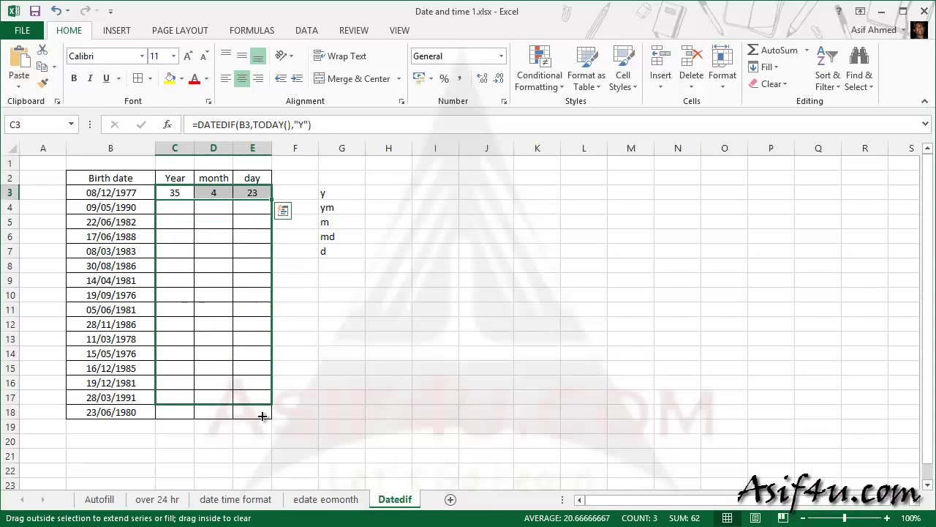
{"action": "left_click", "coordinate": [329, 313]}
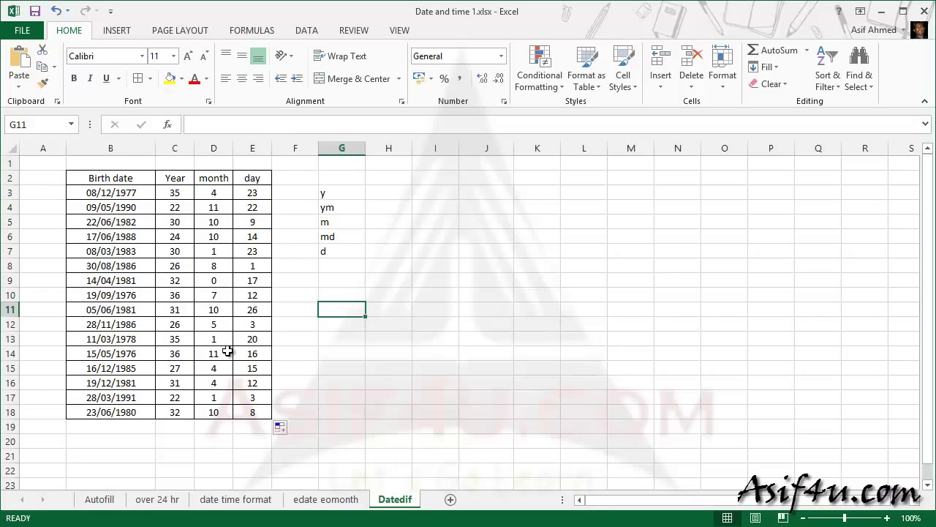
Step: Bold the header row B2:E2
{"action": "left_click_drag", "start_coordinate": [85, 178], "coordinate": [252, 179]}
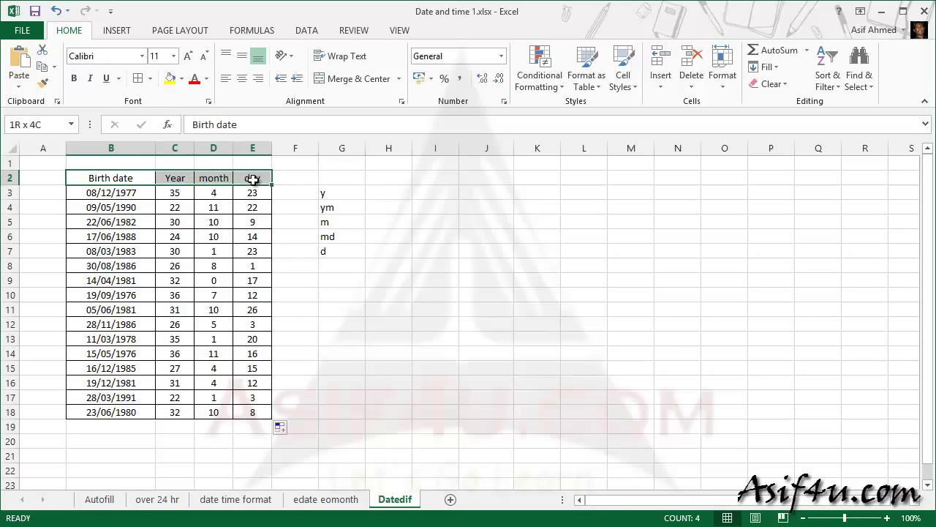
{"action": "left_click", "coordinate": [74, 79]}
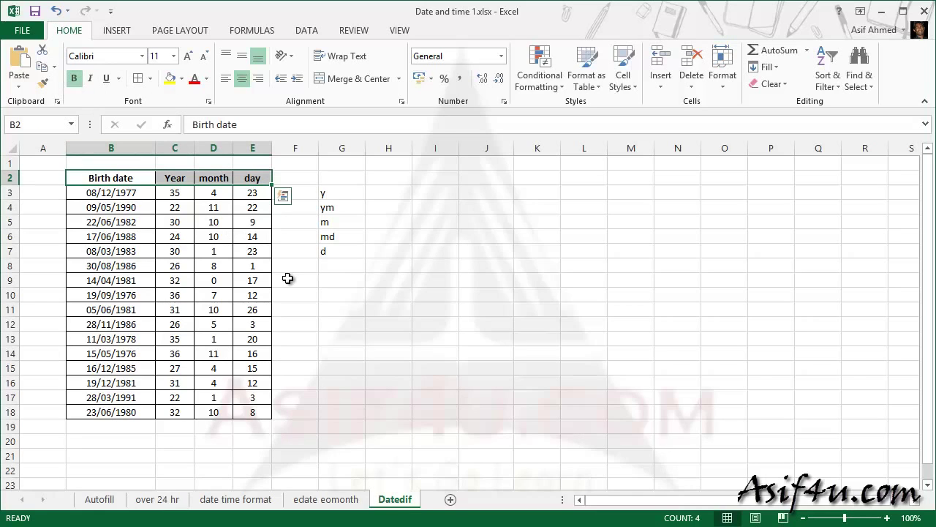
{"action": "left_click", "coordinate": [417, 298]}
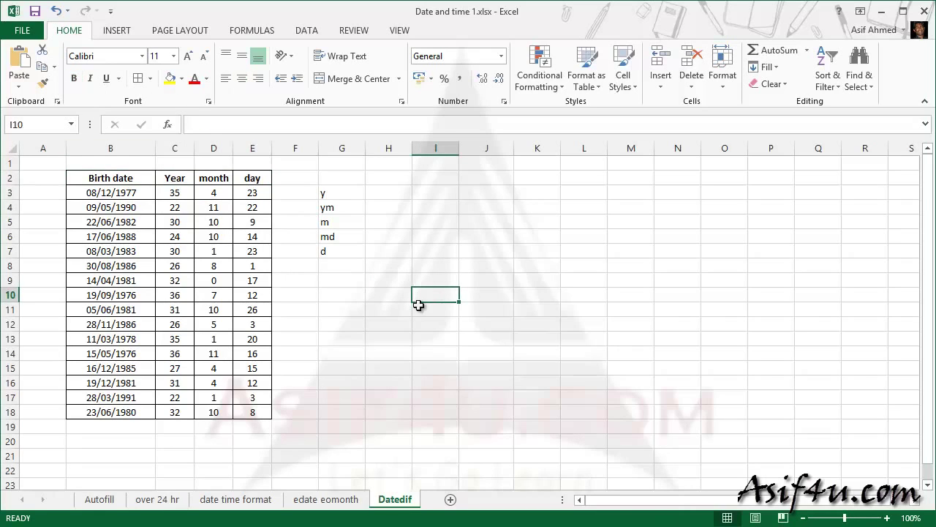